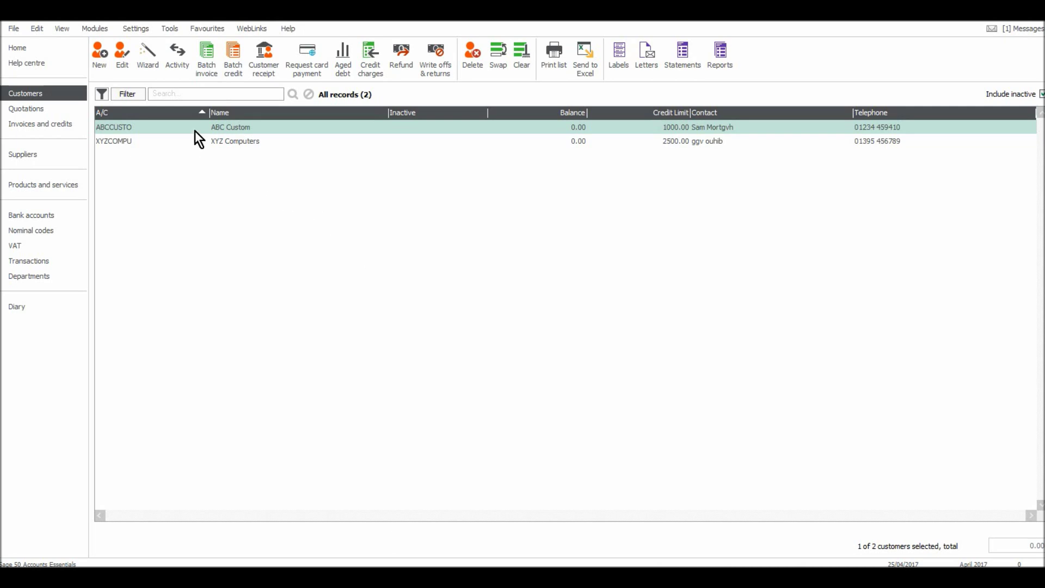
Start a batch customer invoice and assign its first line to account ABCCUSTO (ABC Custom)
click(226, 127)
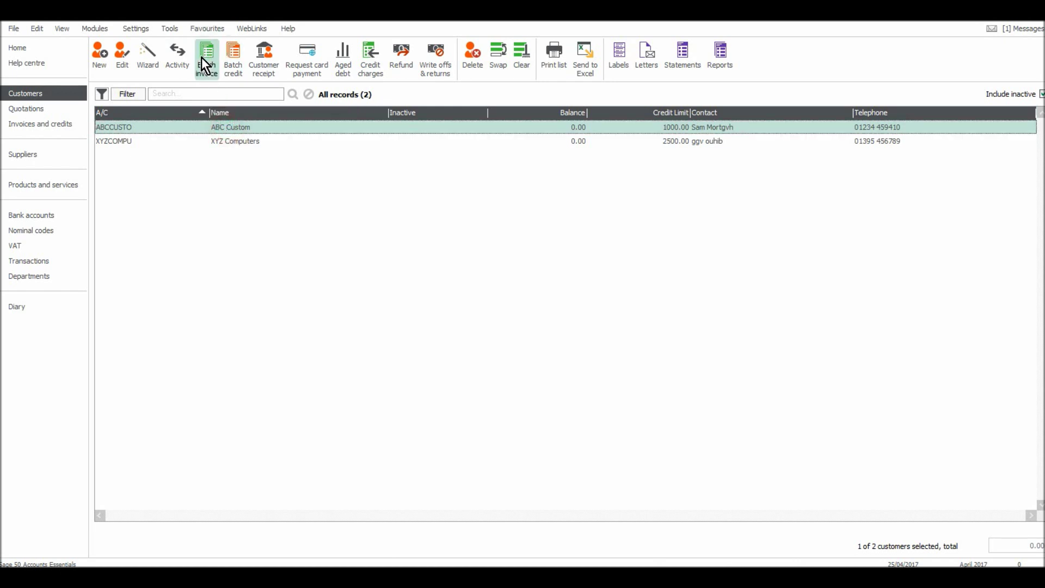
click(228, 129)
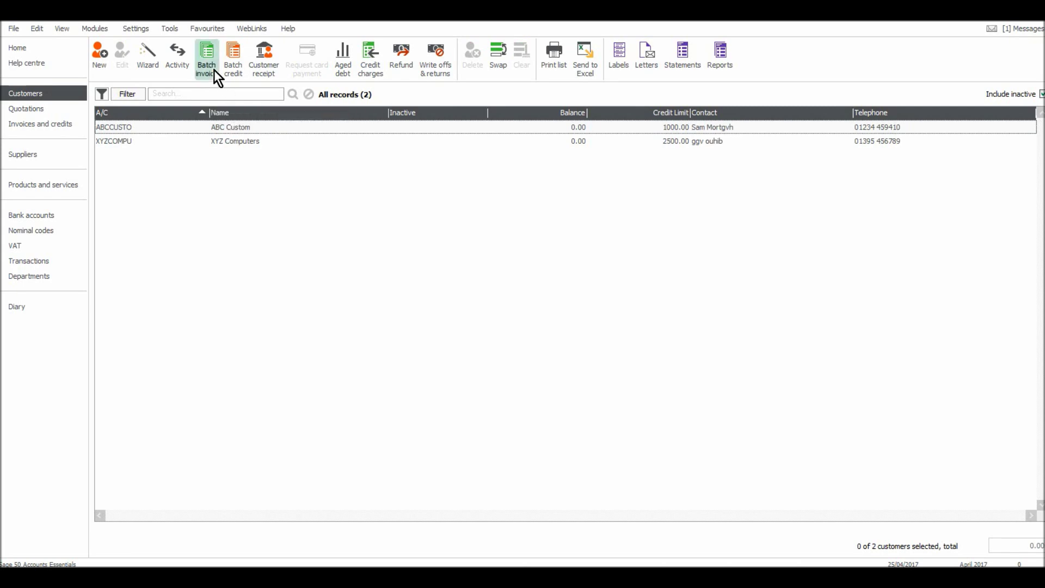
click(220, 148)
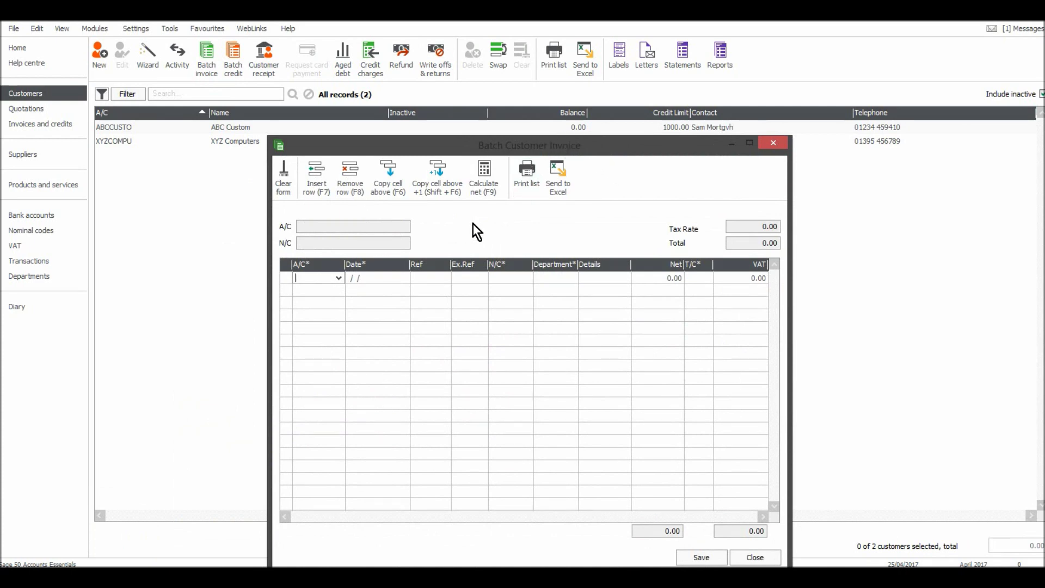
click(305, 276)
text(ABCCUSTO)
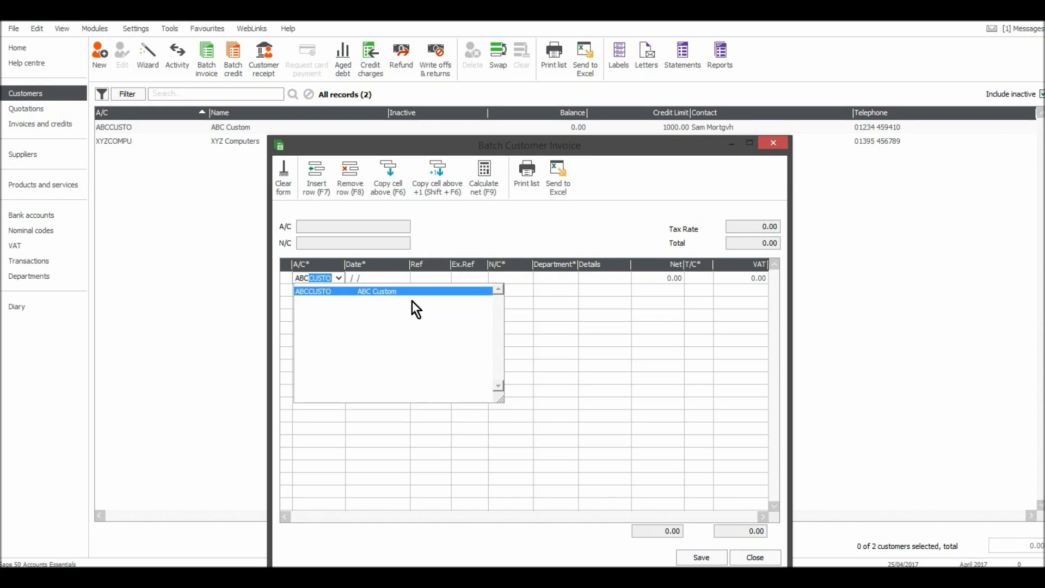
click(412, 290)
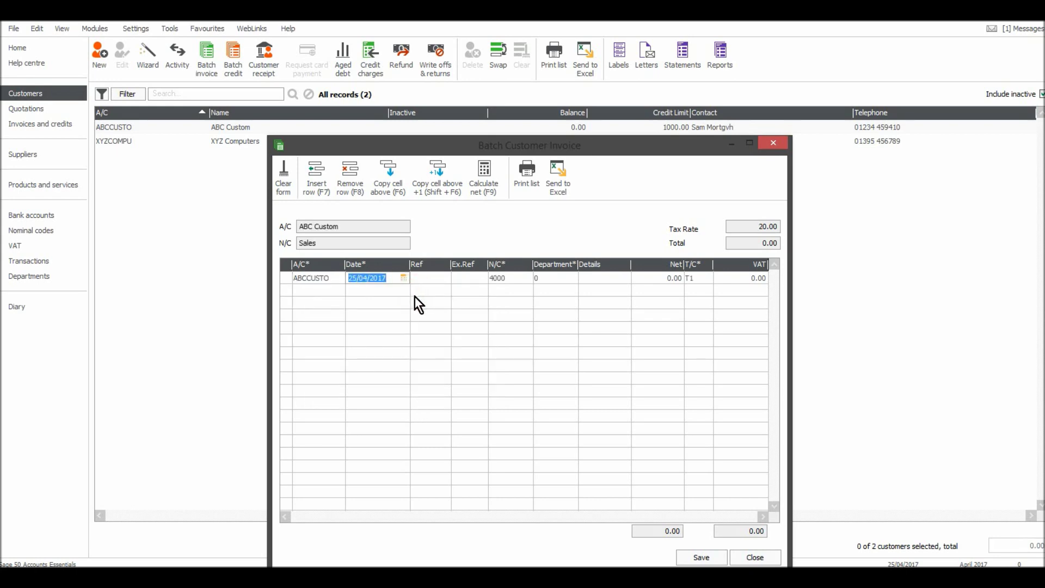
Enter the first line's date 27/03/2017, reference 456 and nominal code 4000
text(27/03/2017)
key(Tab)
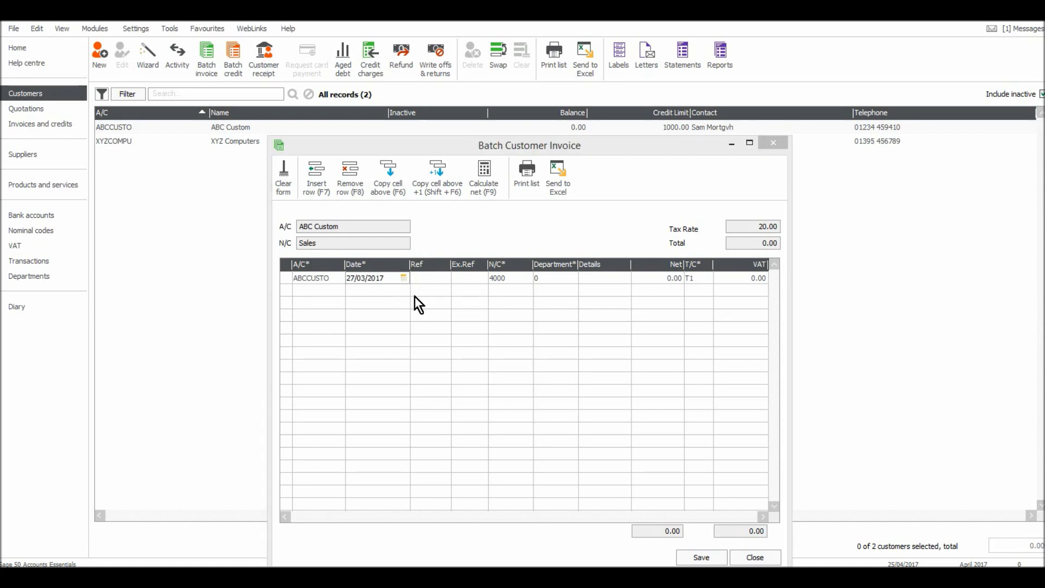
key(Return)
key(Tab)
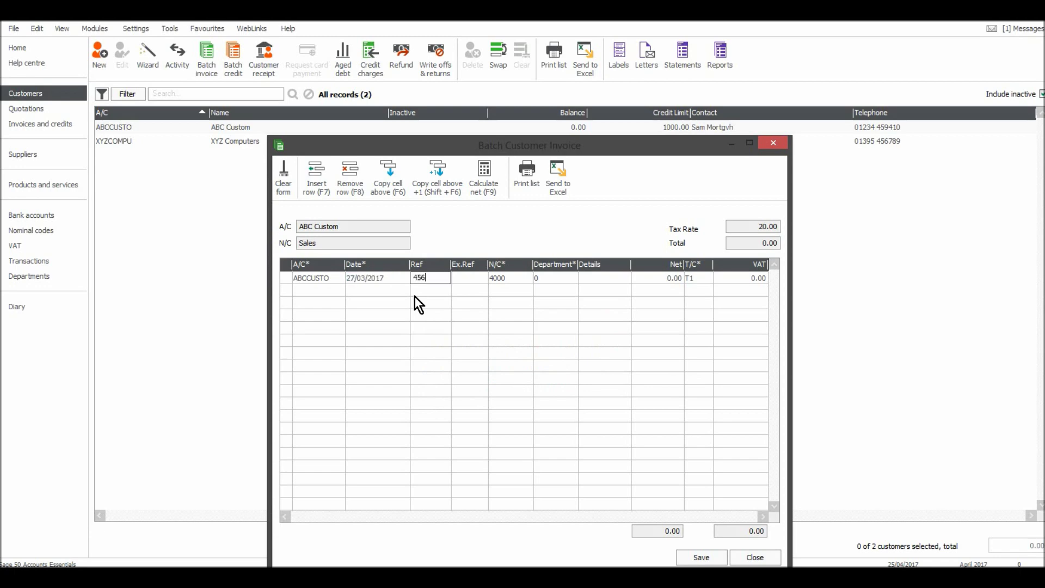
key(Tab)
key(Tab)
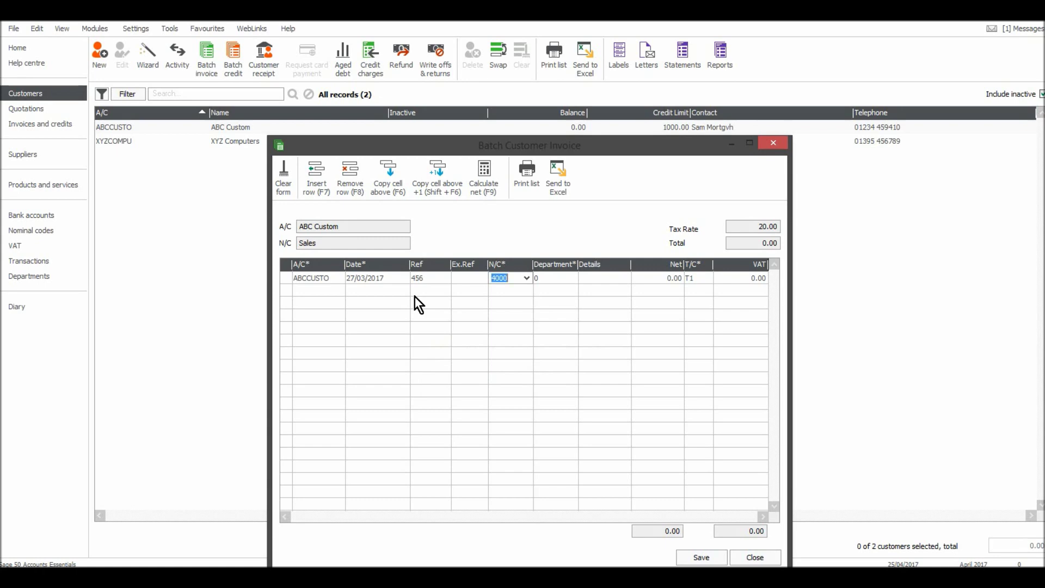
text(4000)
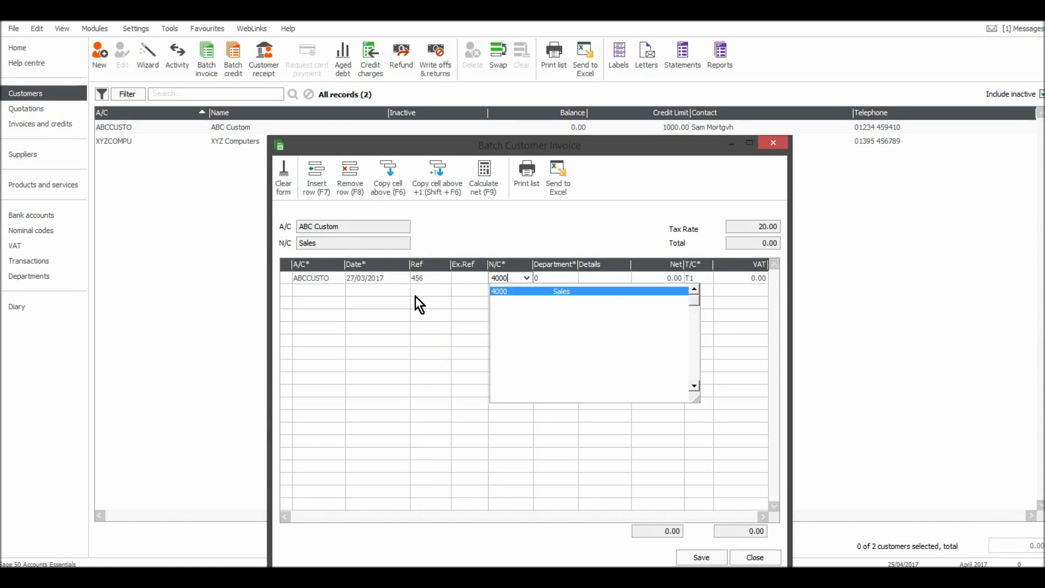
key(Tab)
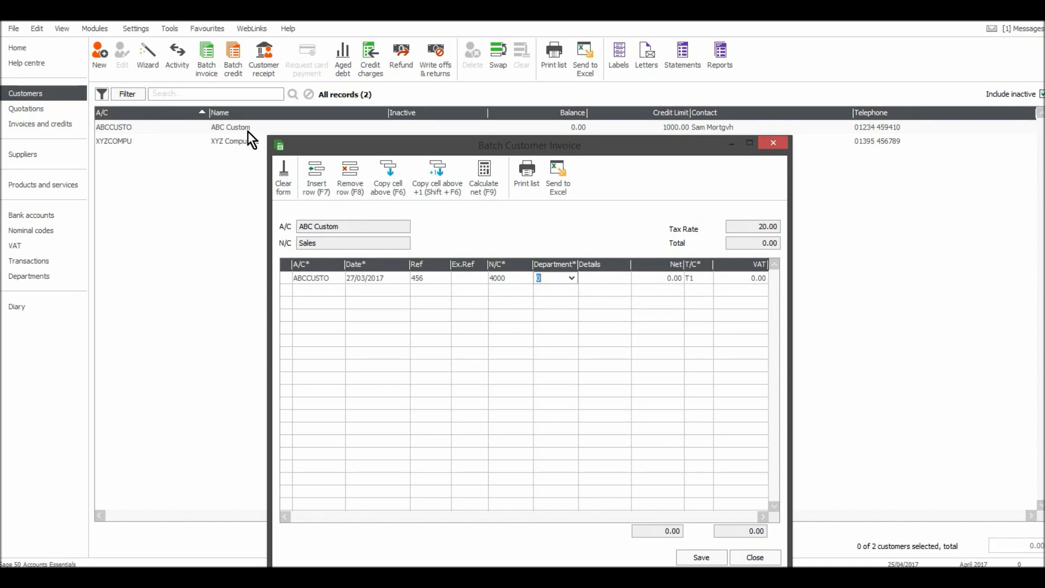
Fill in department 0, details 'Supplying 1 computer', net 200.00 and tax code T1
text(0)
key(Tab)
text(Supplying )
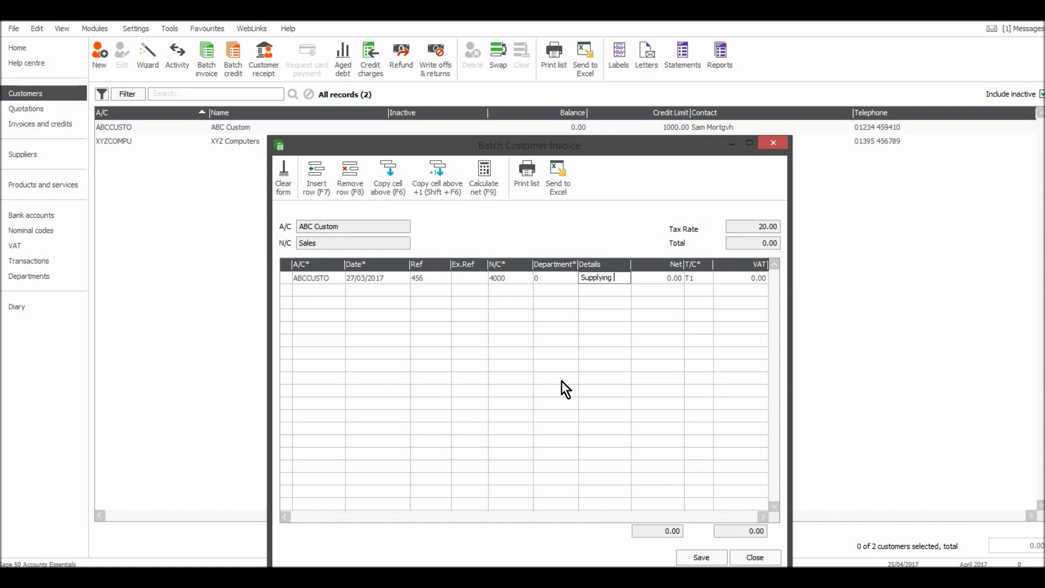
text(1 computer)
key(Tab)
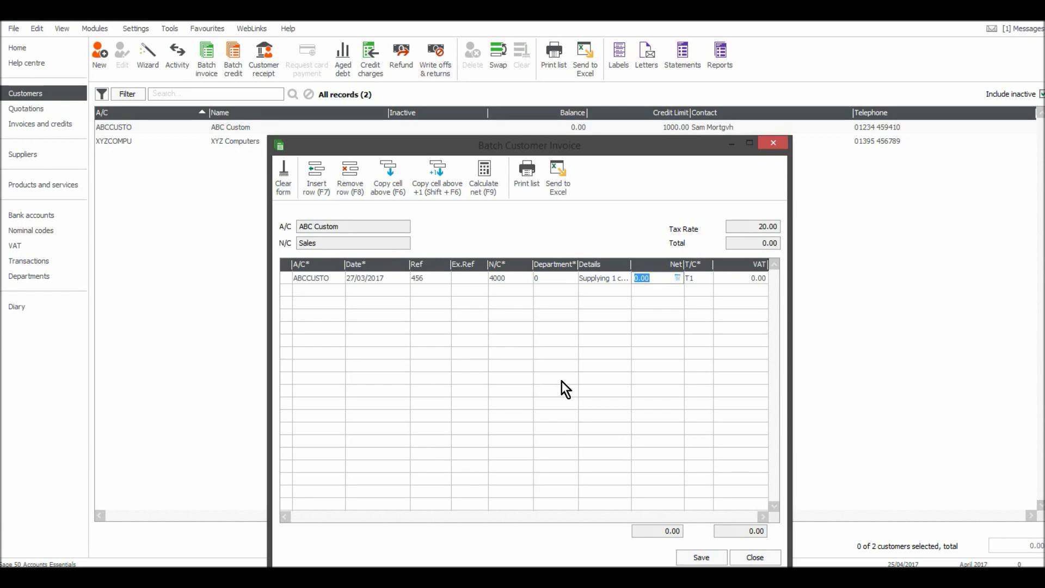
text(200)
key(Tab)
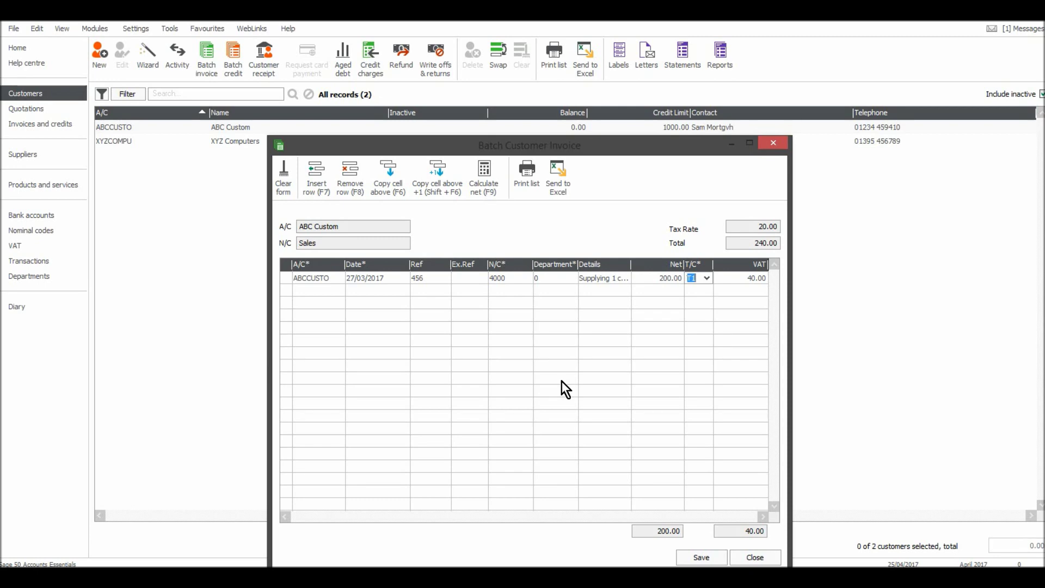
key(Tab)
key(Tab)
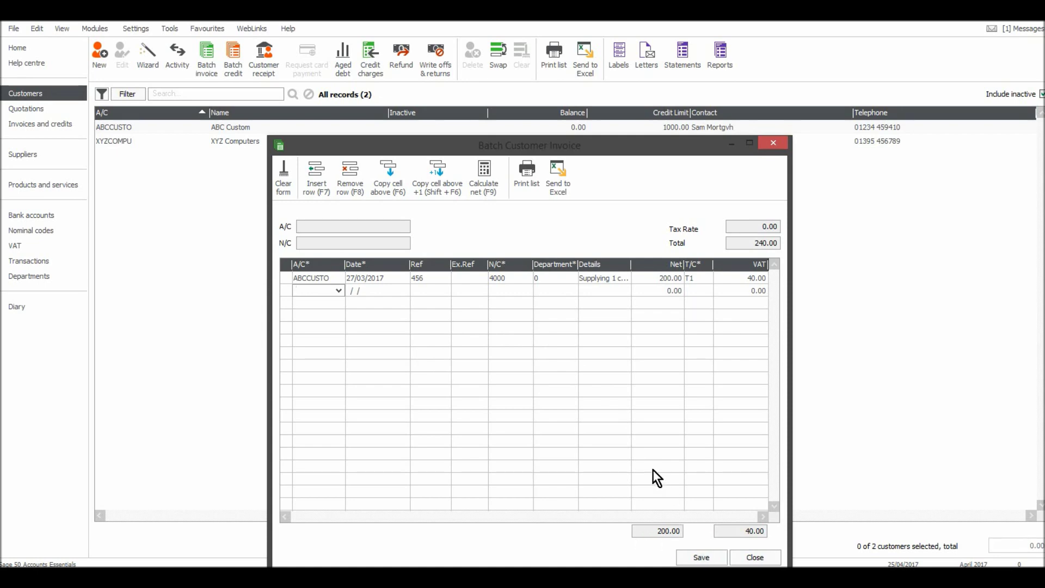
Add an ABCCUSTO line dated 15/04/2017, ref 457, copying the details and 200.00 net from above
text(ABCCUSTO)
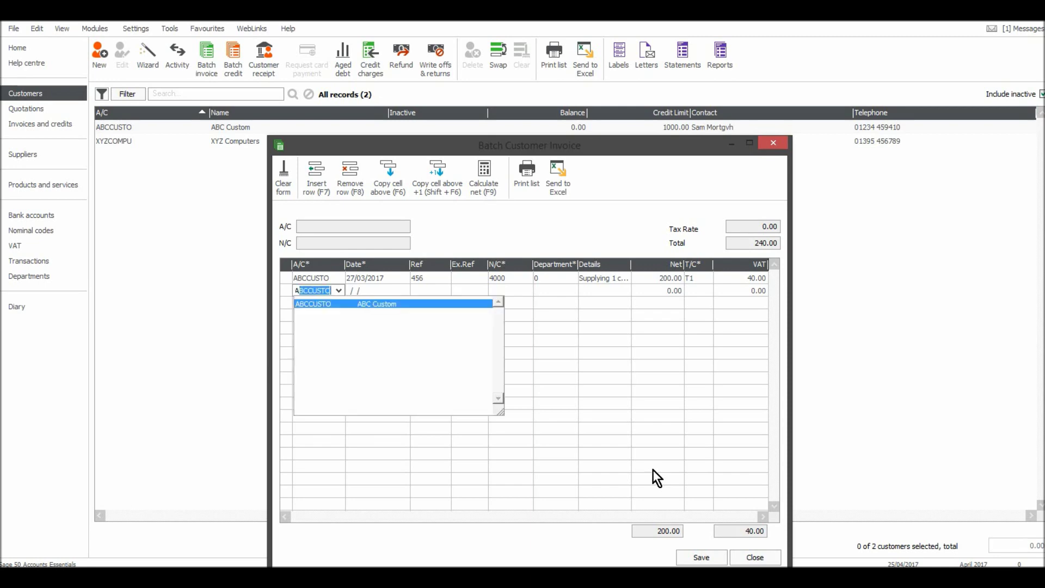
key(Tab)
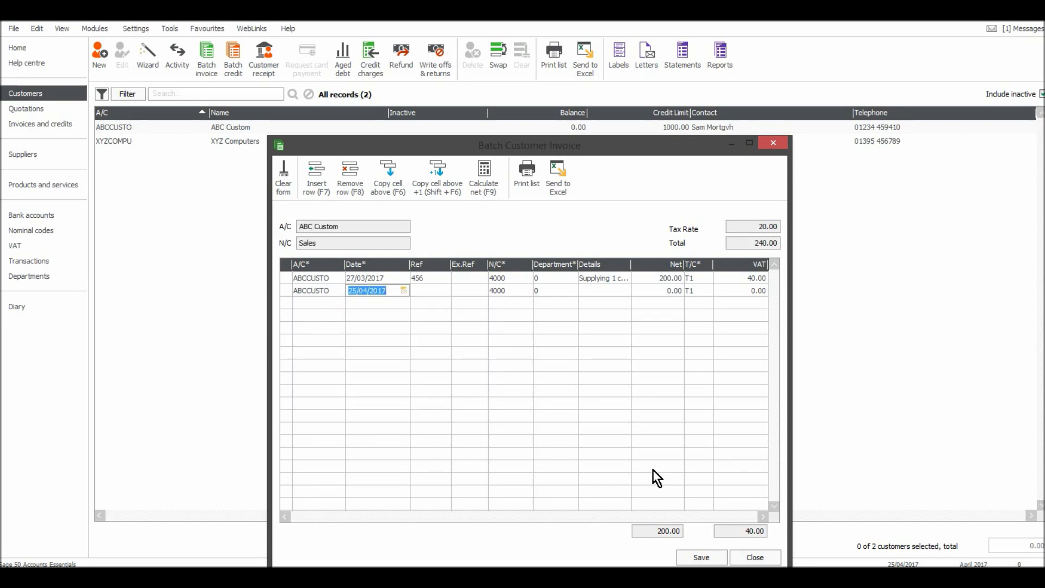
text(15/04/2017)
key(Tab)
text(4)
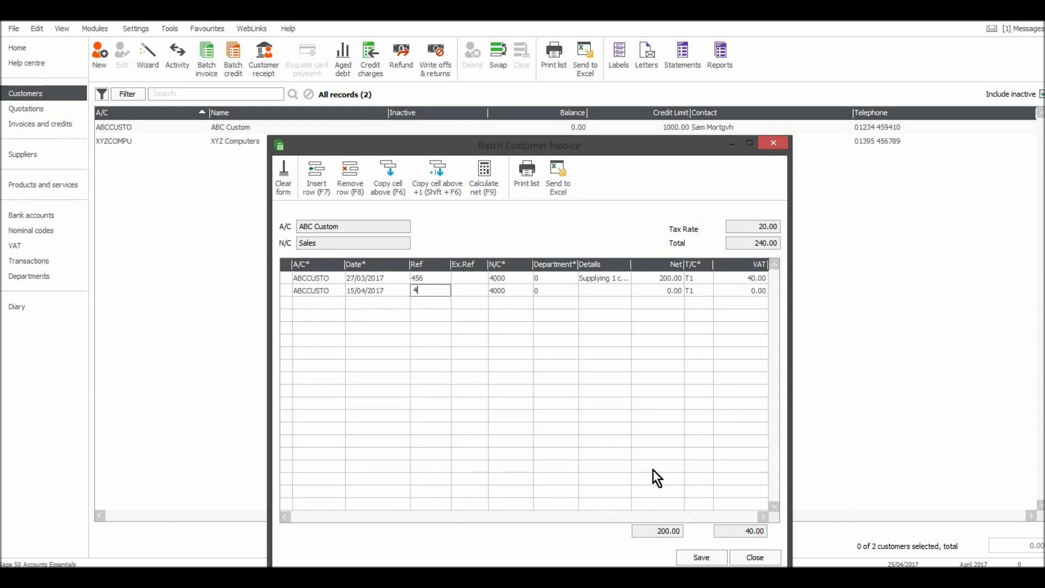
text(57)
key(Tab)
key(Tab)
key(Tab)
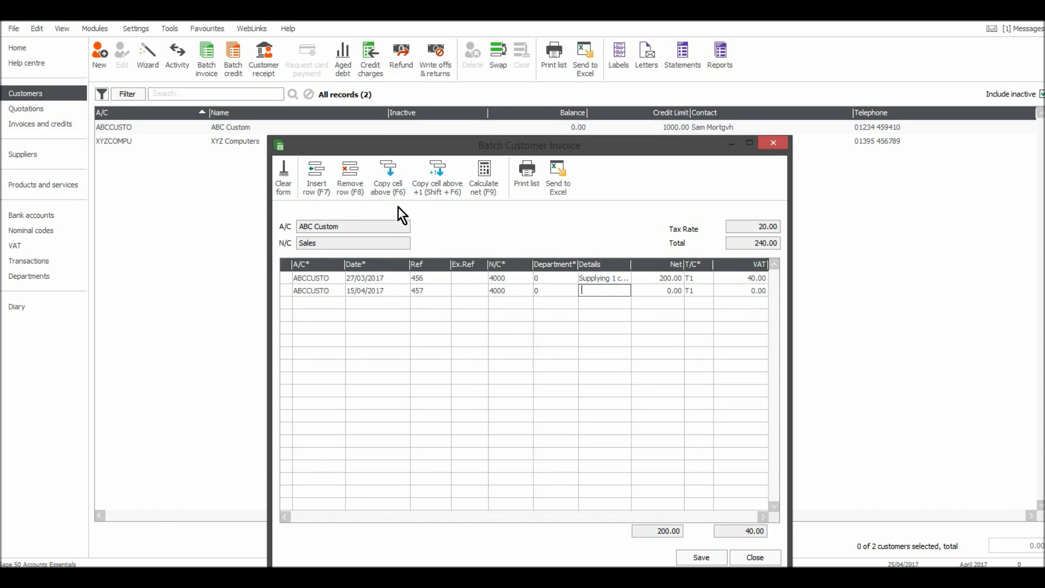
click(390, 182)
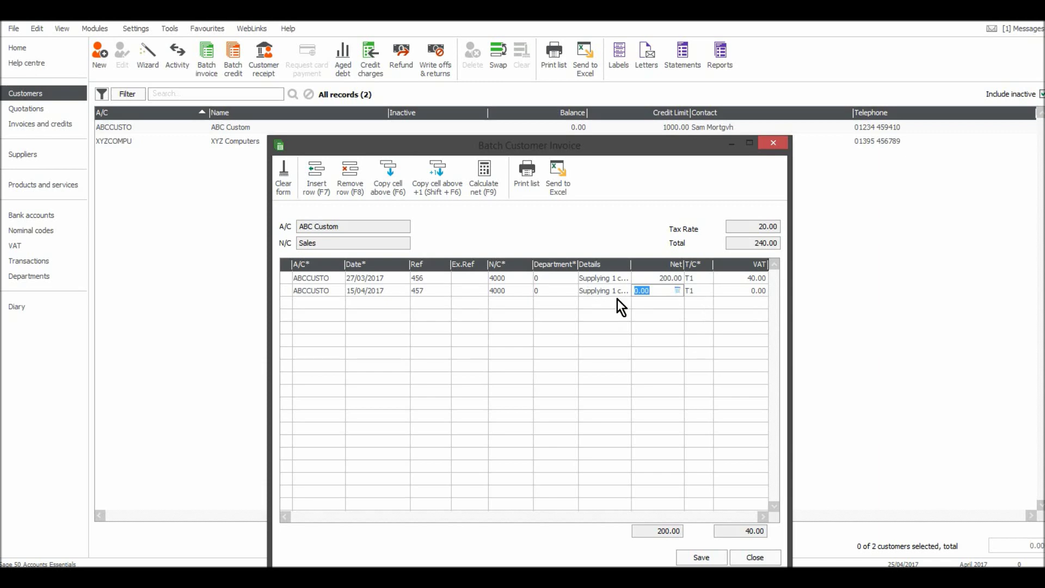
click(385, 188)
click(385, 189)
click(385, 188)
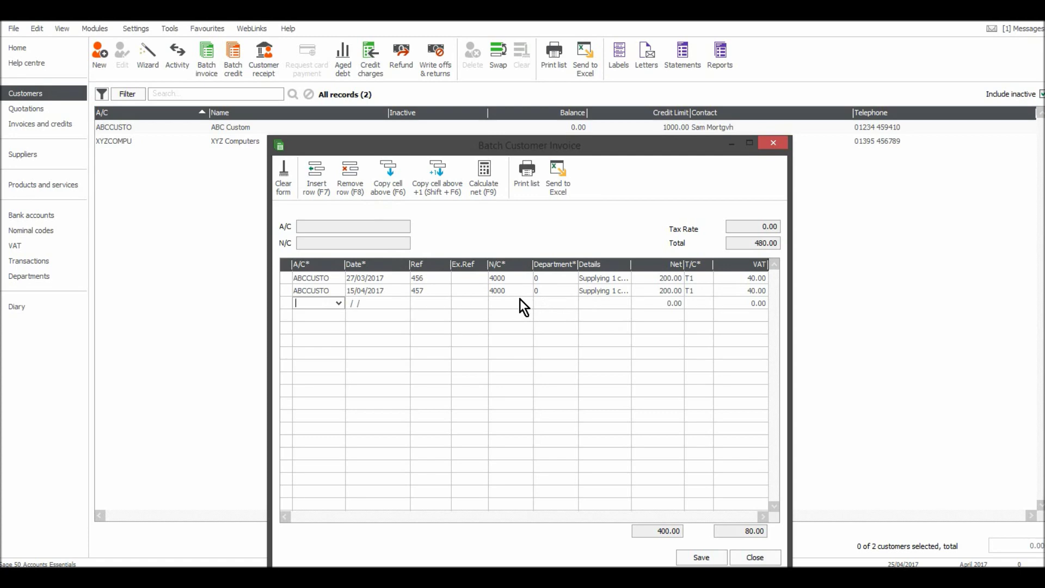
Add an XYZCOMPU line dated 20/04/2017, ref 458, details '15 x keyboards', net 500
text(xYZCOMPU)
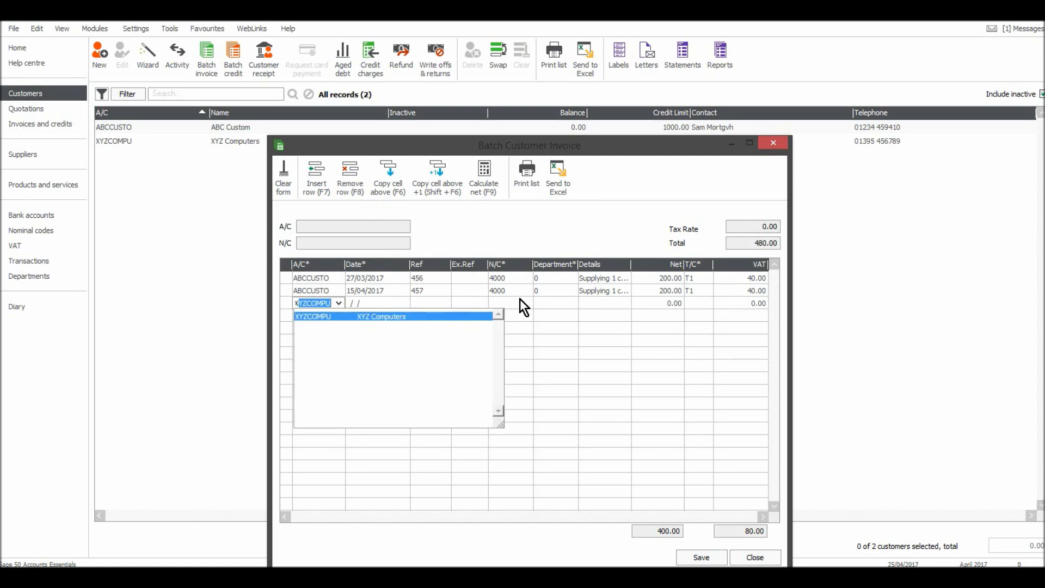
key(Return)
key(Tab)
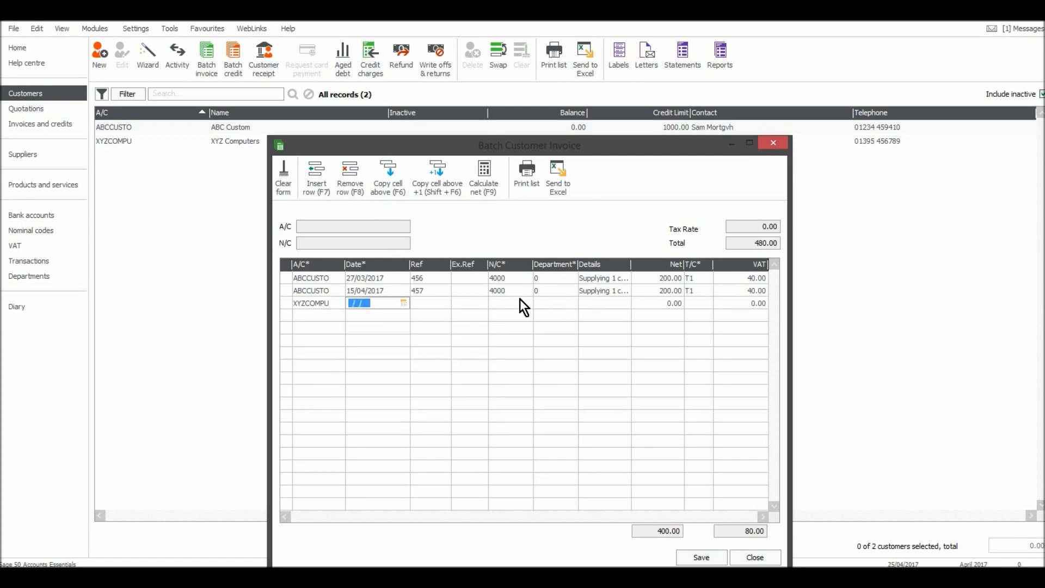
text(20042017)
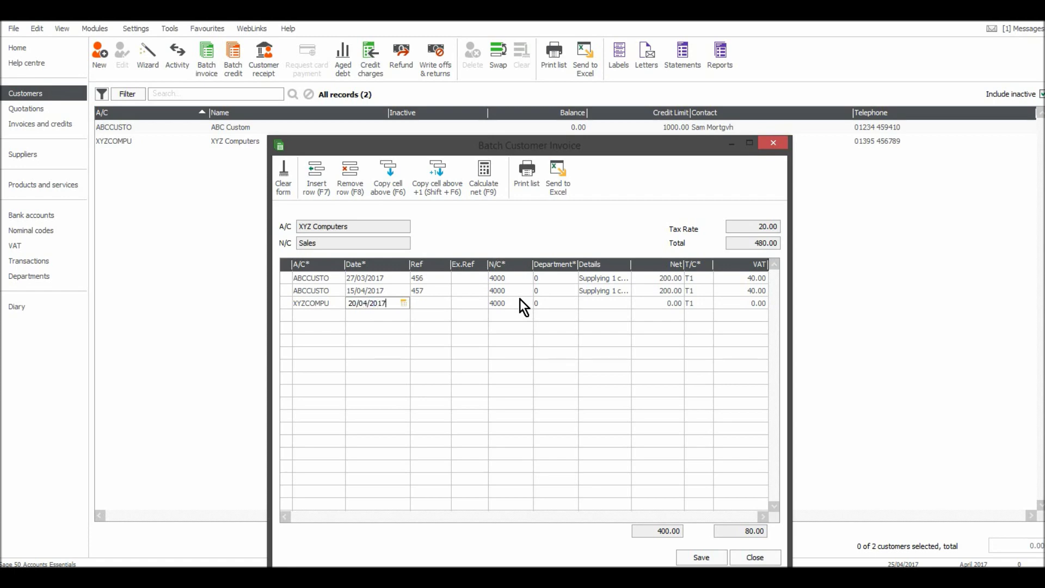
key(Tab)
text(458)
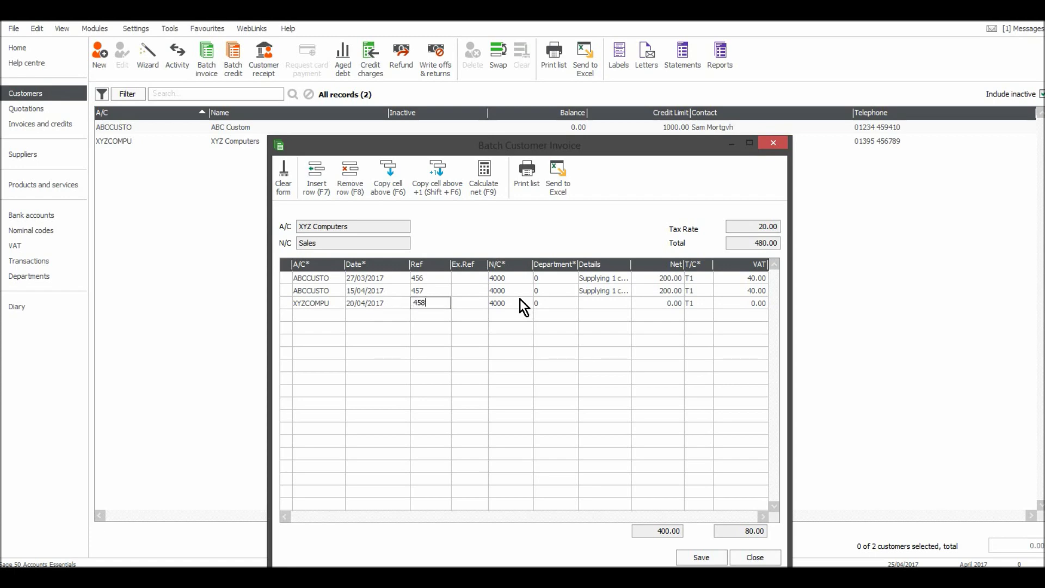
key(Tab)
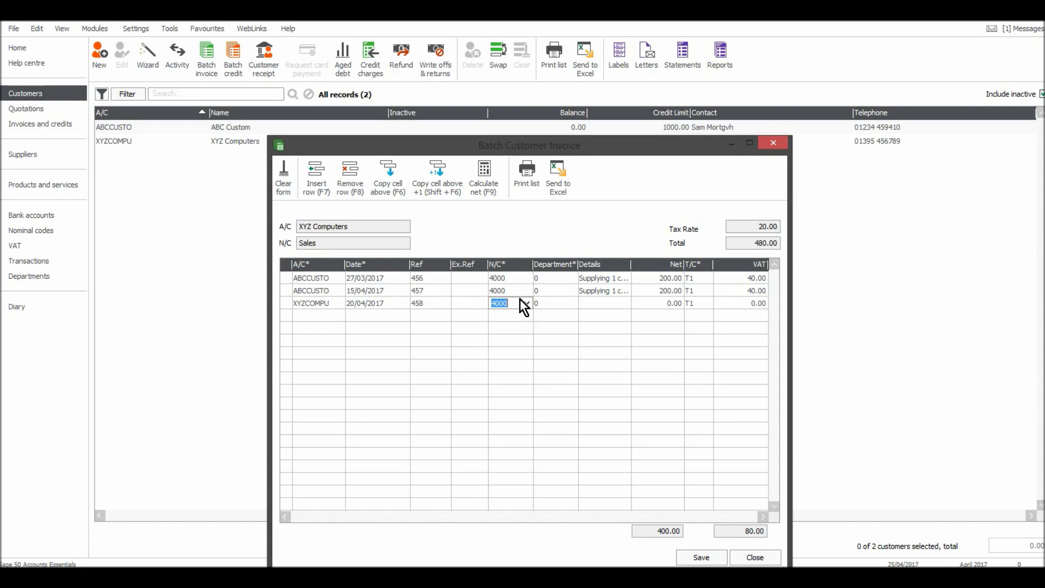
key(Tab)
key(Tab)
text(1)
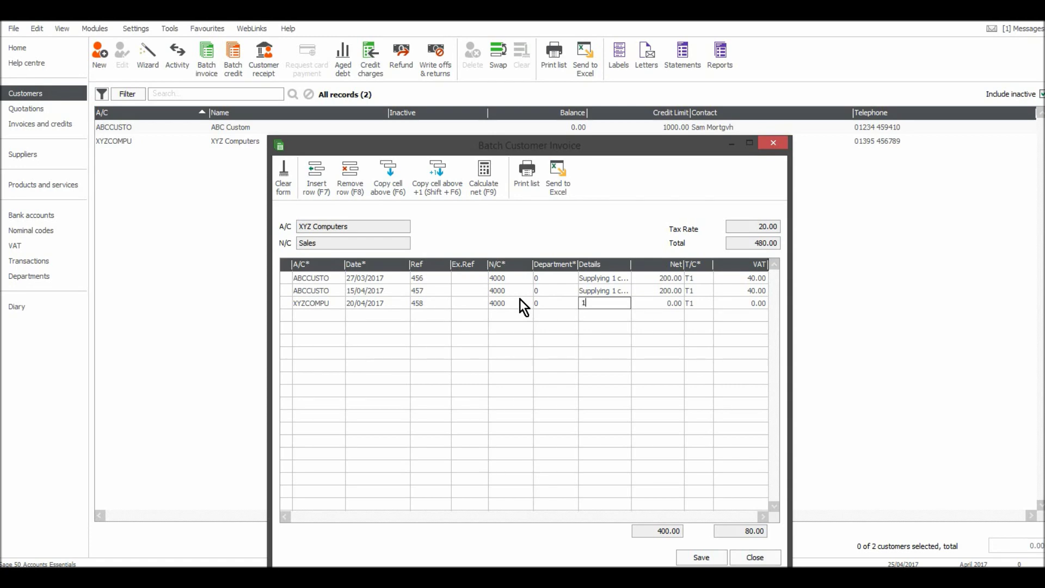
text(5 x keyboards)
key(Tab)
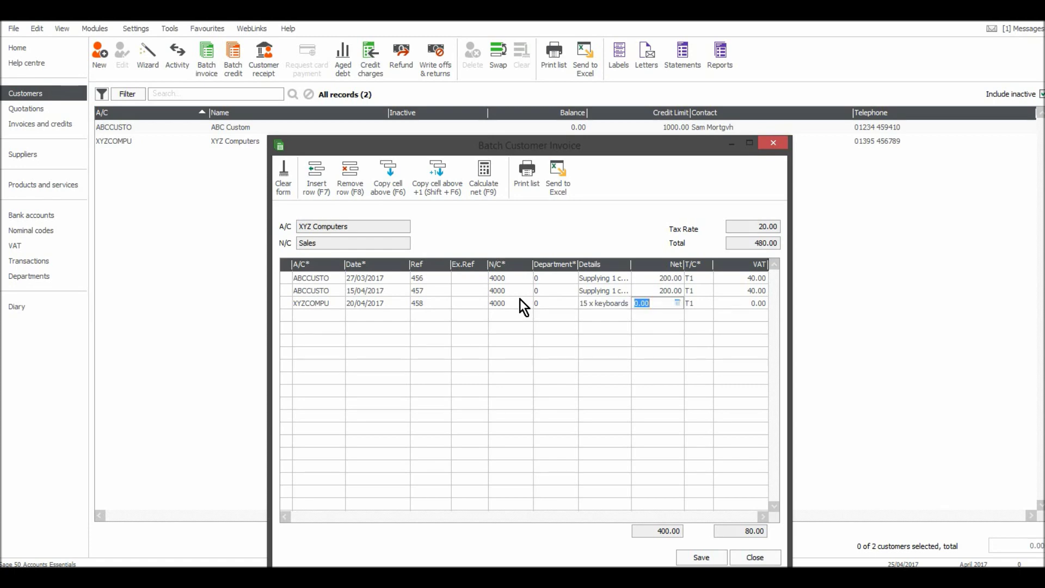
text(500)
key(Tab)
key(Tab)
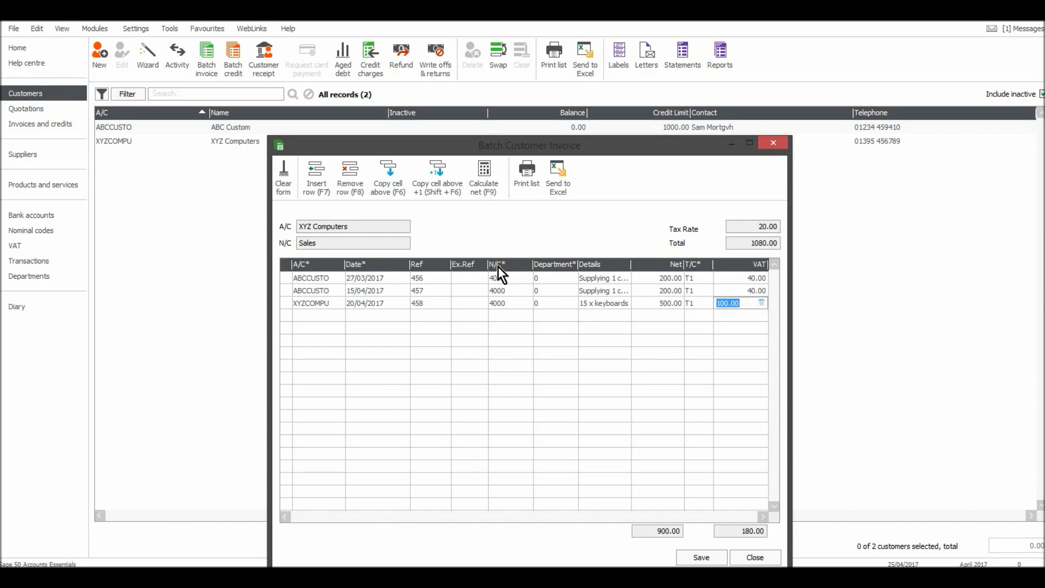
Save to post the batch of invoices and close the invoice window
click(706, 556)
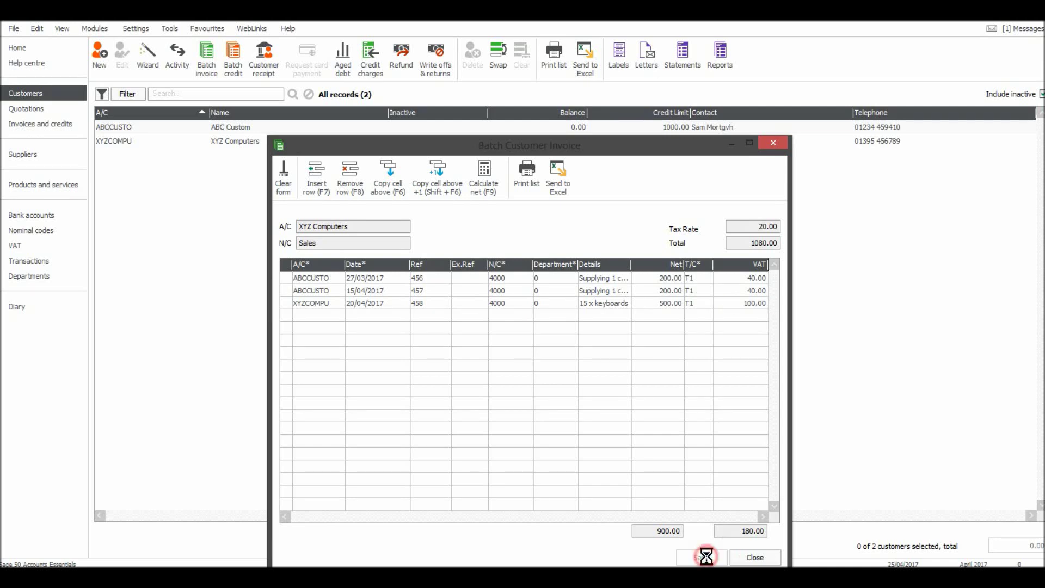
click(778, 145)
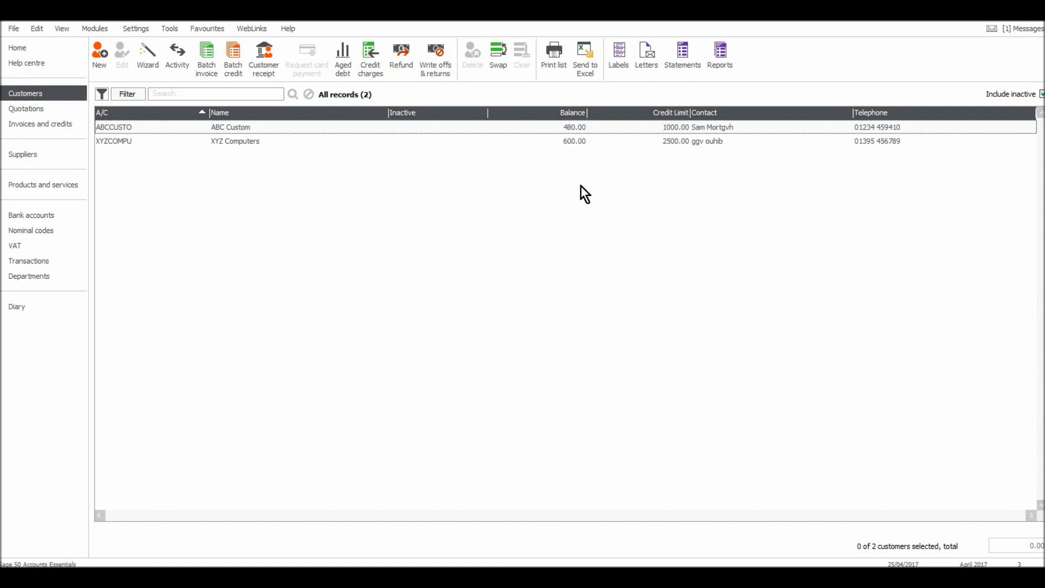
click(217, 63)
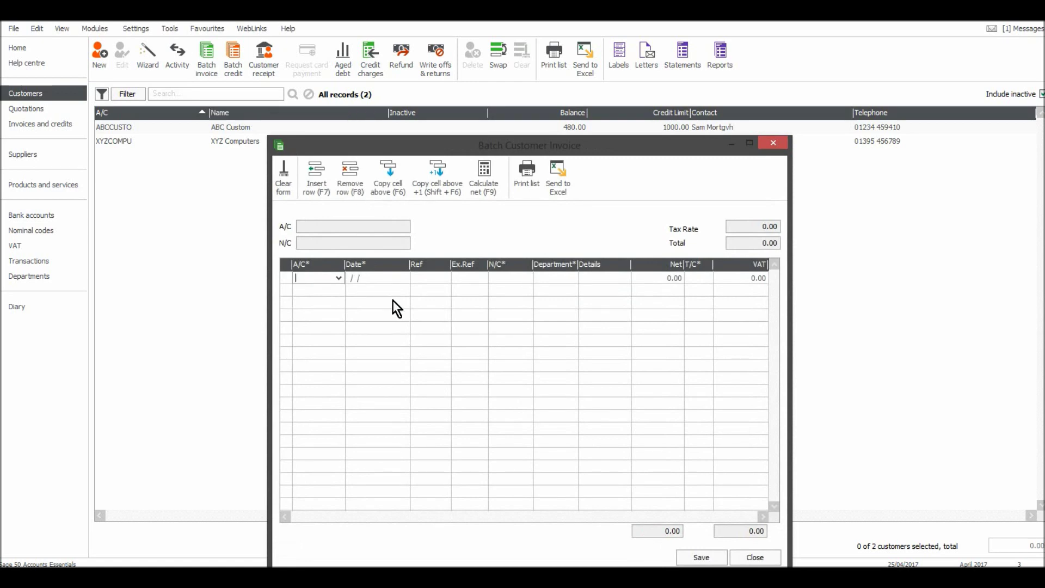
Enter an ABCCUSTO invoice line dated 24/04/2017 with reference 459
text(ABCCUSTO)
key(Tab)
text(24/0)
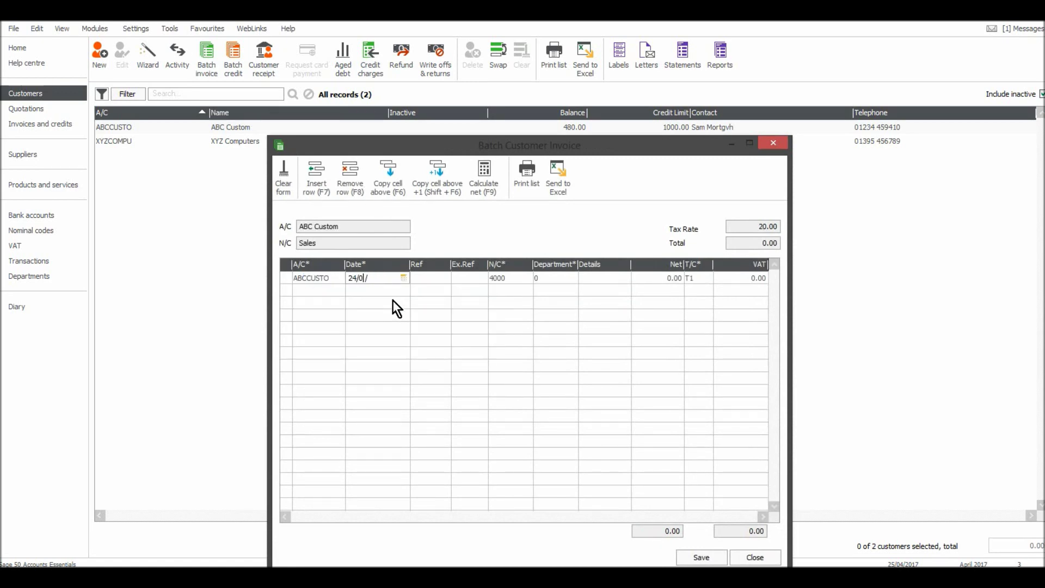
text(4/2017)
key(Tab)
text(4)
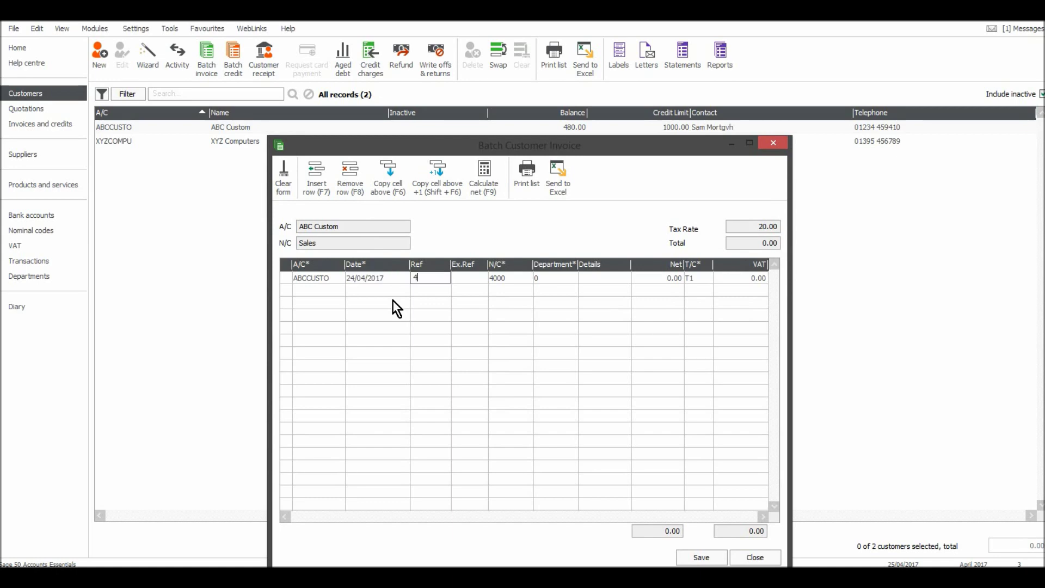
text(59)
key(Tab)
key(Tab)
key(Tab)
key(Tab)
Set details to '100 x mouse' and net to 350, then save to post it
text(.00)
key(shift+Home)
text(.)
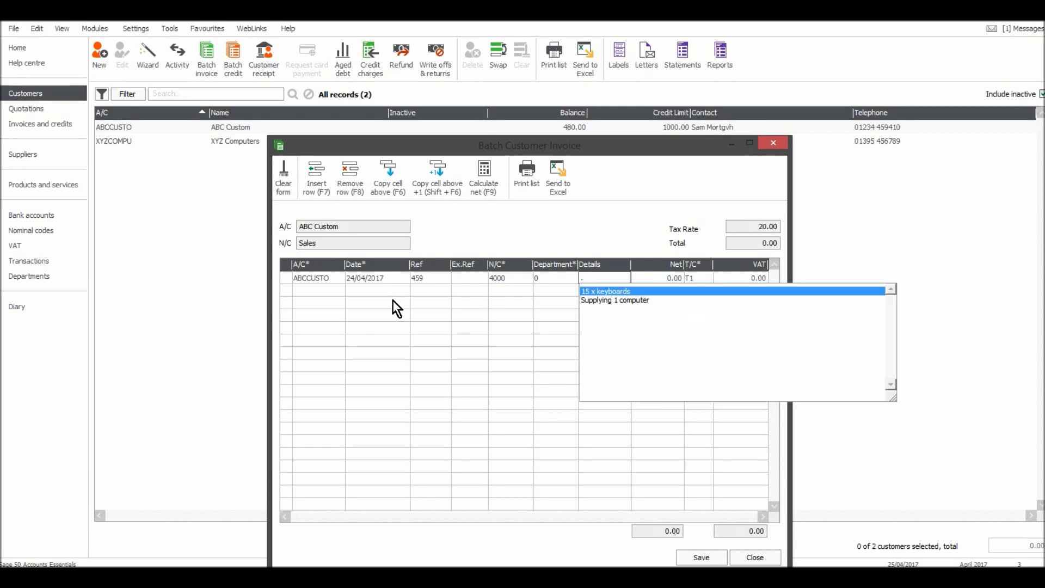
text(00)
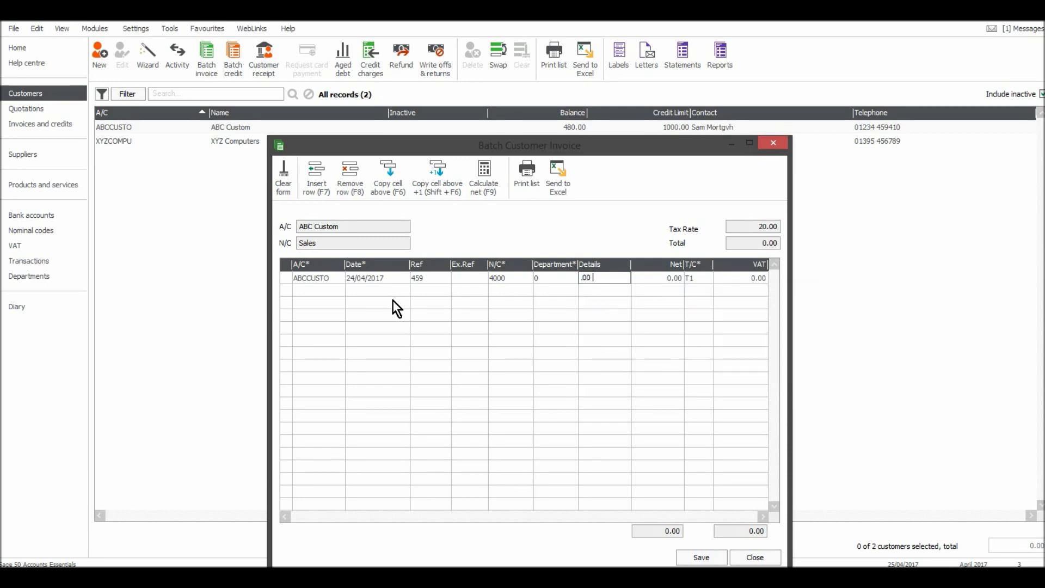
text( x mouse)
key(Tab)
text(350)
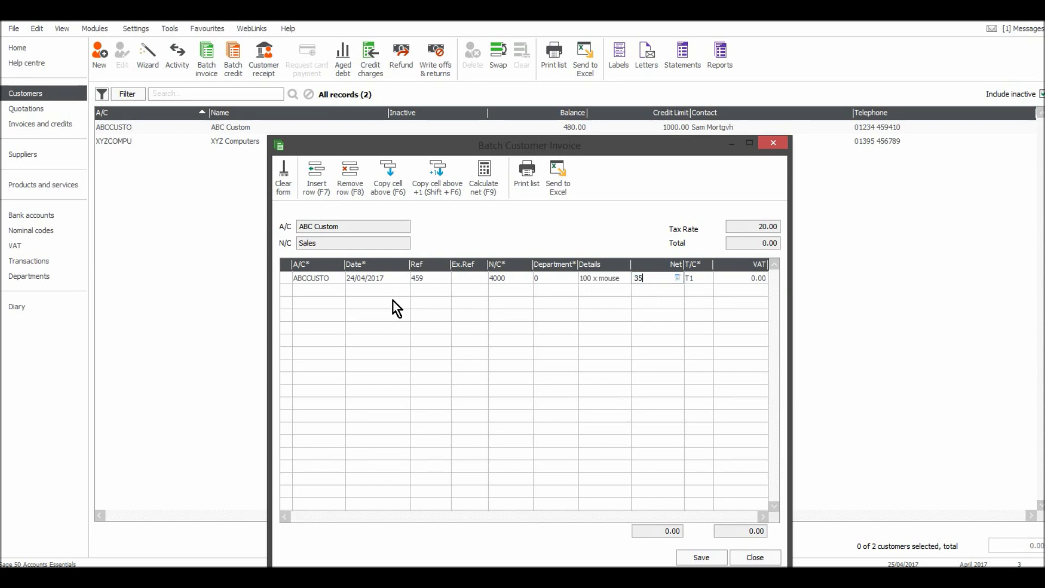
key(Tab)
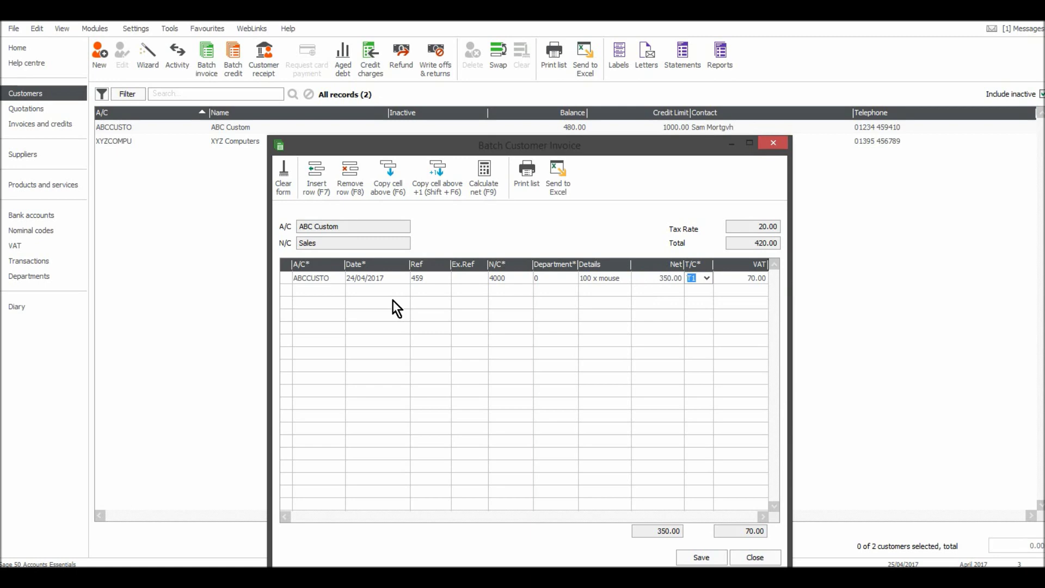
click(700, 558)
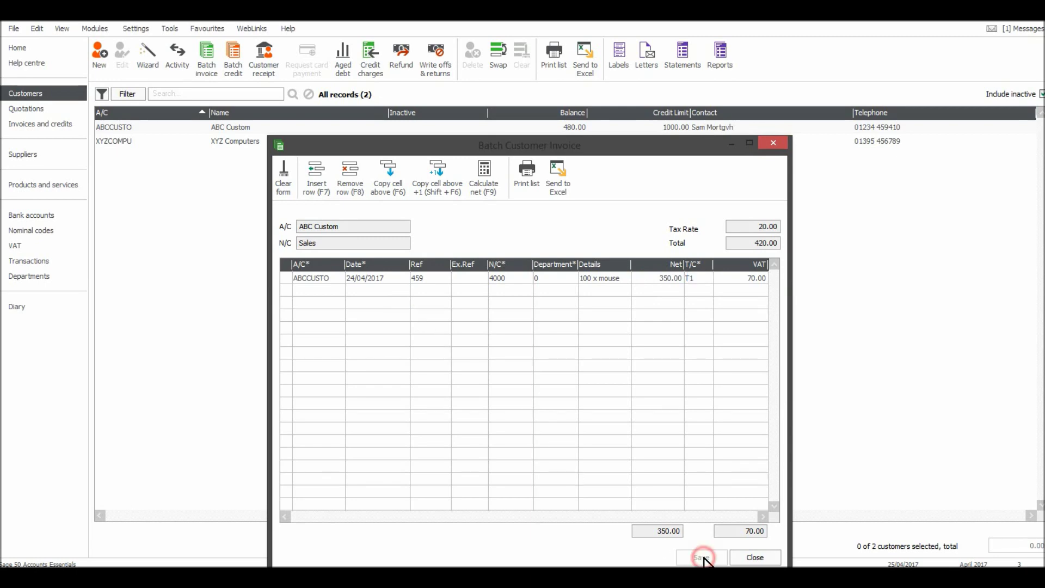
Close the batch invoice windows, leaving Customers showing ABC Custom 900.00 and XYZ Computers 600.00
click(775, 142)
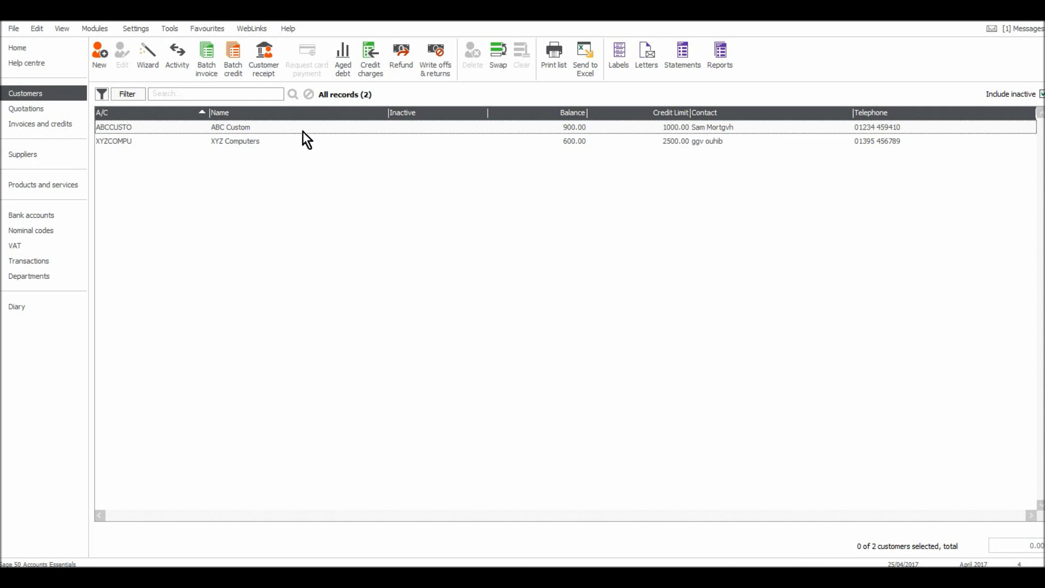
click(204, 57)
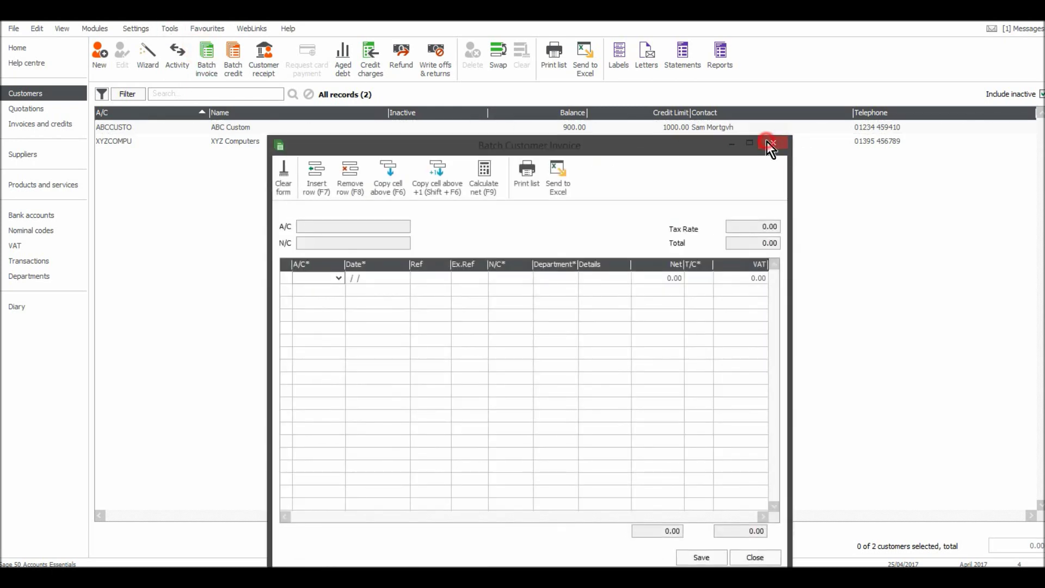
click(771, 145)
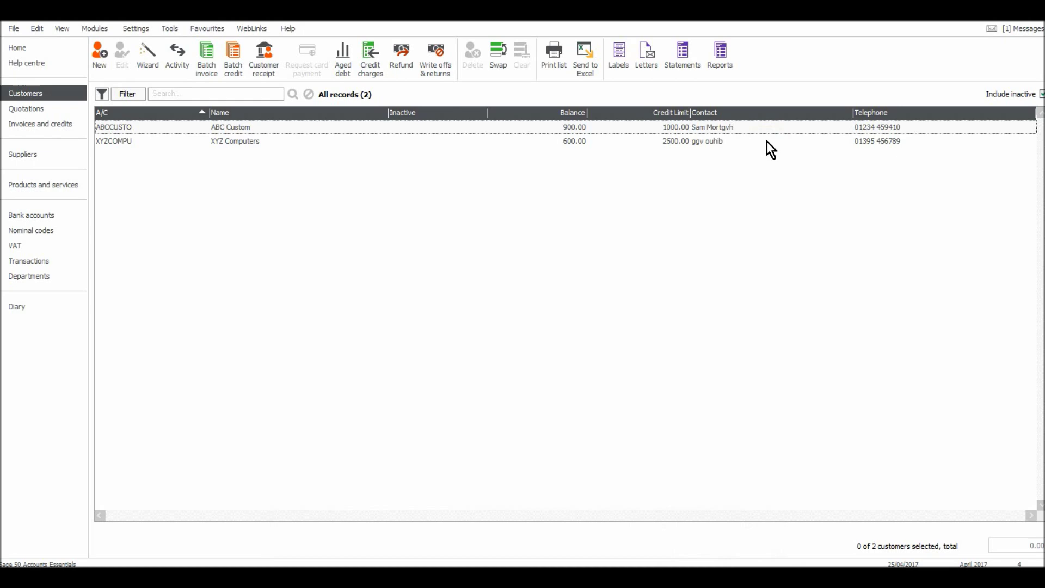